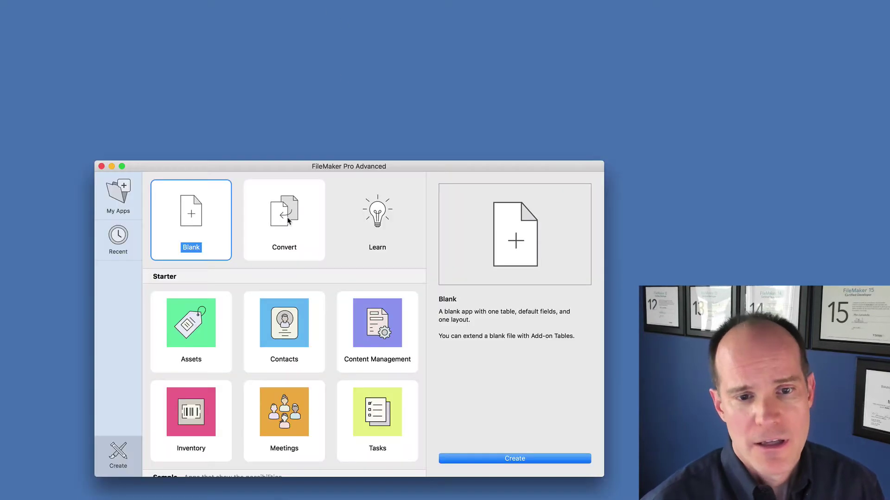
- Create a new blank FileMaker database saved as test.fmp12
{"action": "double_click", "coordinate": [195, 211]}
{"action": "type", "text": "test.fmp12"}
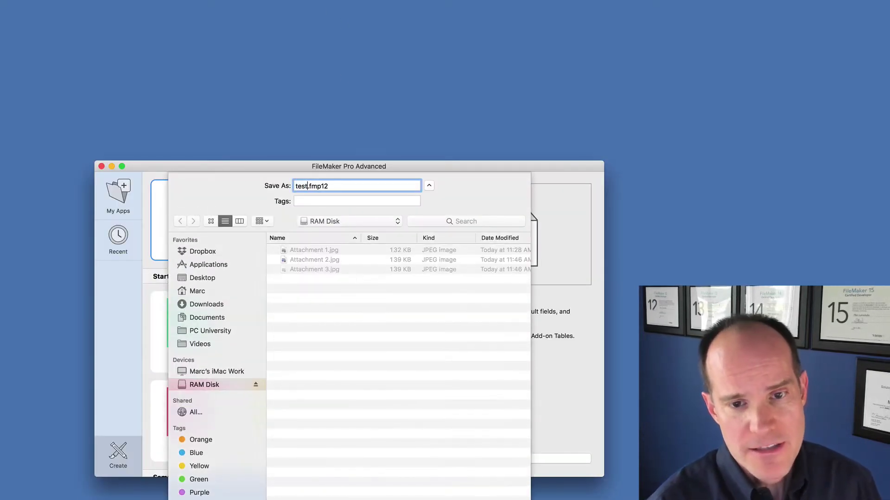
{"action": "left_click", "coordinate": [202, 278]}
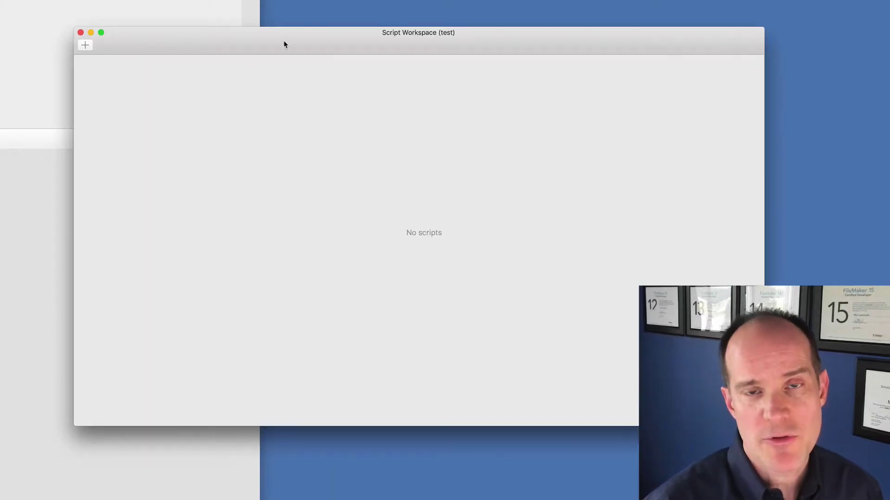
- Add a new script named Send Mail
{"action": "left_click", "coordinate": [84, 45]}
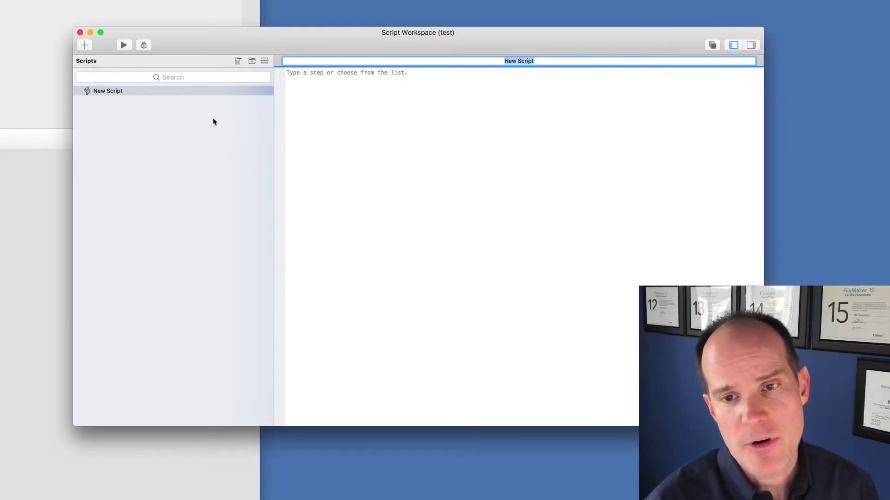
{"action": "type", "text": "Send Mail"}
{"action": "key", "text": "Return"}
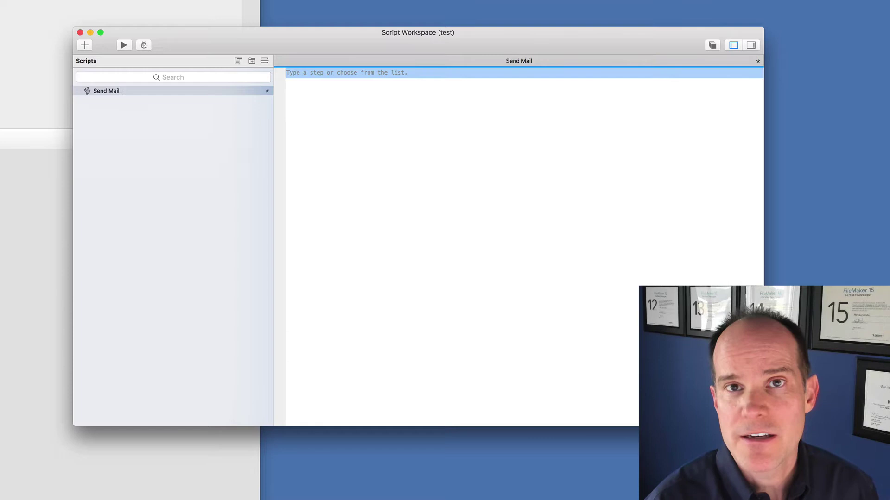
- Insert a Send Mail step into the script
{"action": "type", "text": "Send"}
{"action": "key", "text": "Down"}
{"action": "key", "text": "Down"}
{"action": "key", "text": "Return"}
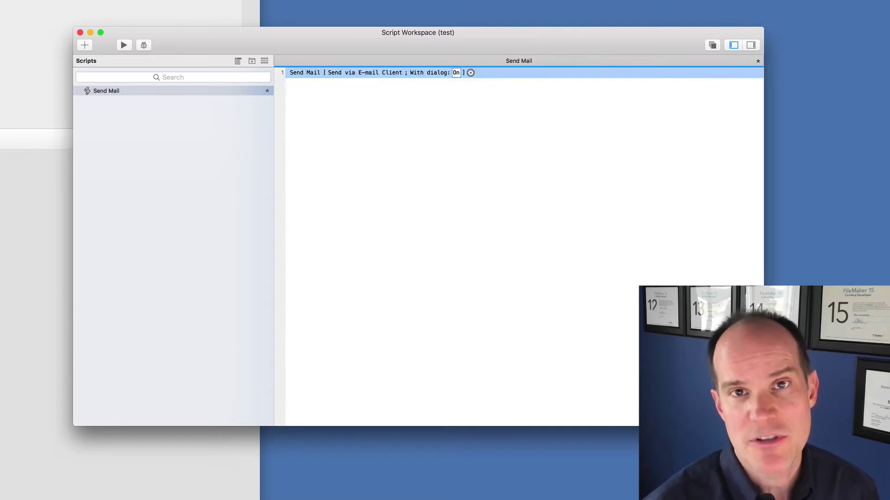
- Keep the Send Mail step delivering via the e-mail client
{"action": "left_click", "coordinate": [471, 73]}
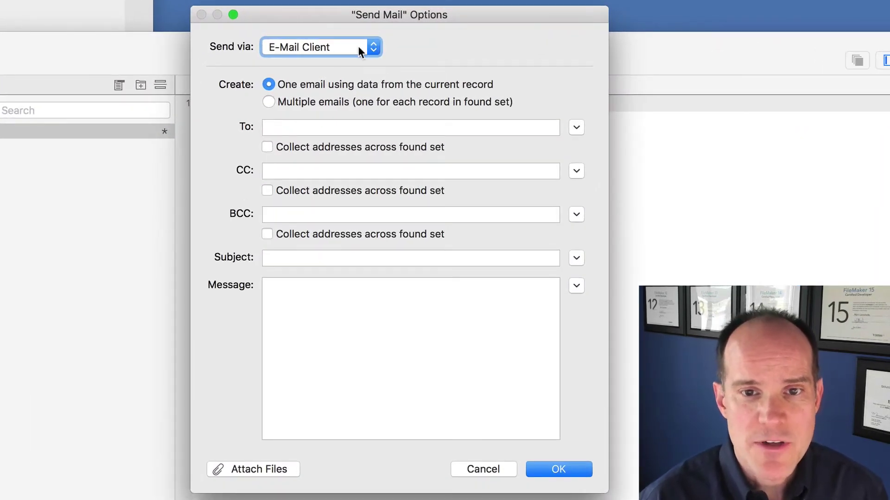
{"action": "left_click", "coordinate": [359, 48]}
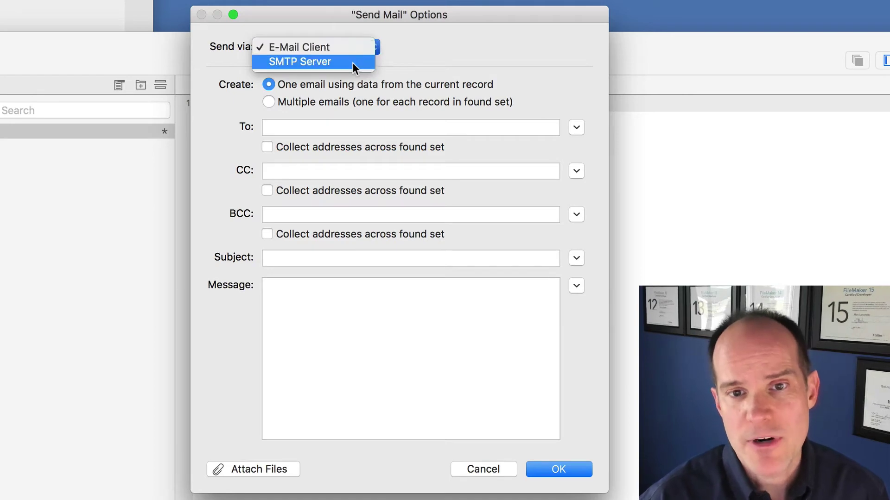
{"action": "left_click", "coordinate": [383, 44]}
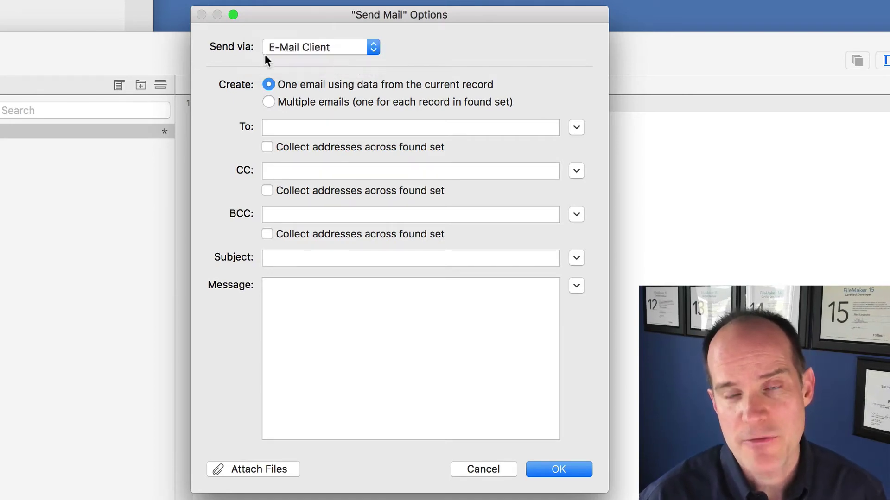
- Enter the productivecomputing.com recipient address and subject test
{"action": "left_click", "coordinate": [315, 125]}
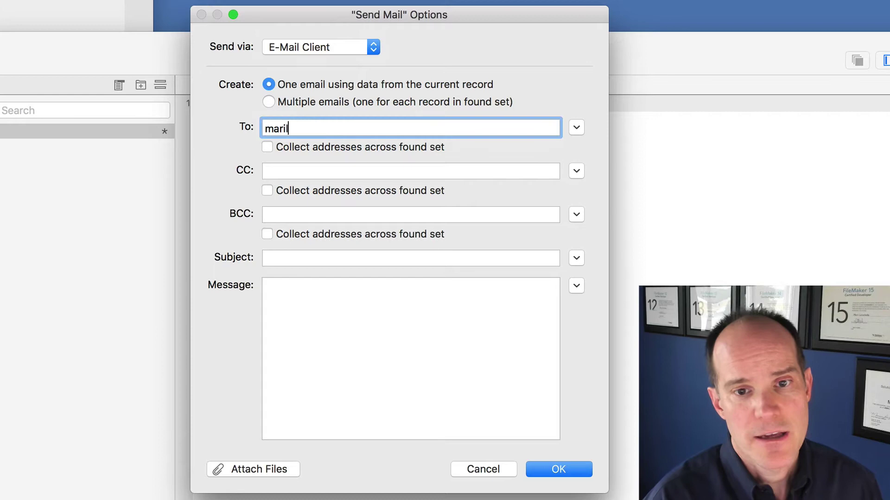
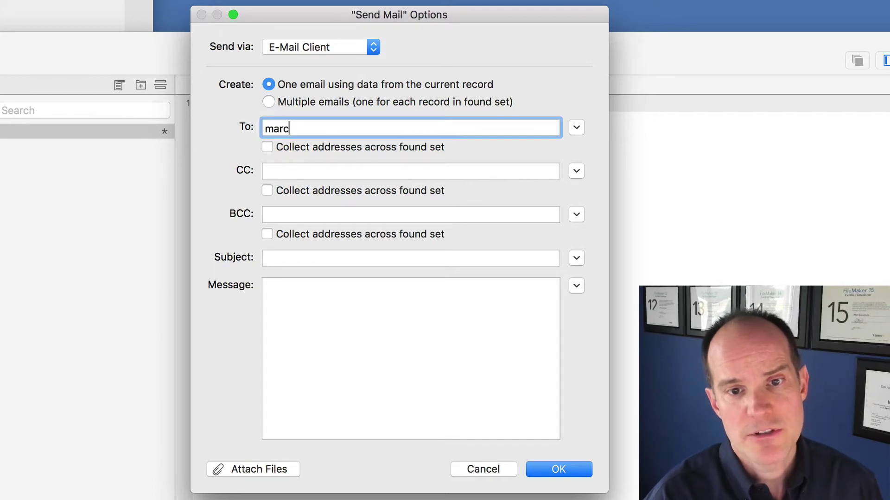
{"action": "key", "text": "Tab"}
{"action": "key", "text": "Tab"}
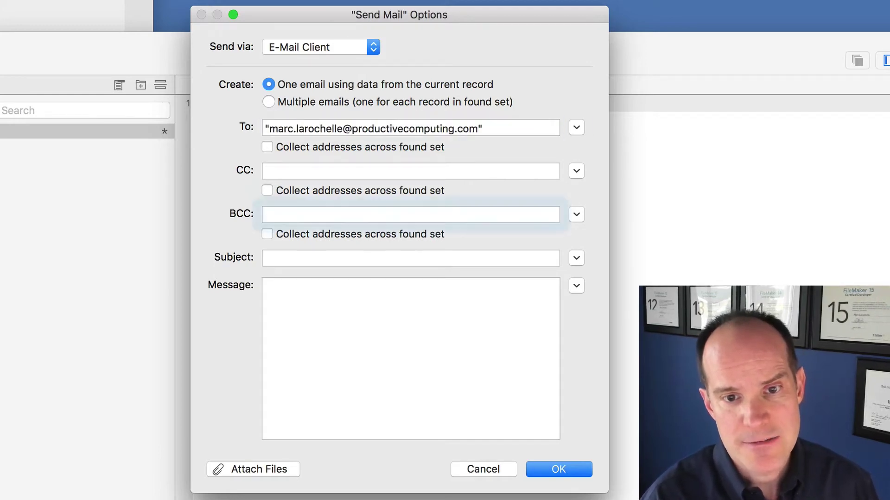
{"action": "key", "text": "Tab"}
{"action": "type", "text": "test"}
{"action": "key", "text": "Tab"}
- Enter message text test and start adding attachment files
{"action": "type", "text": "tes"}
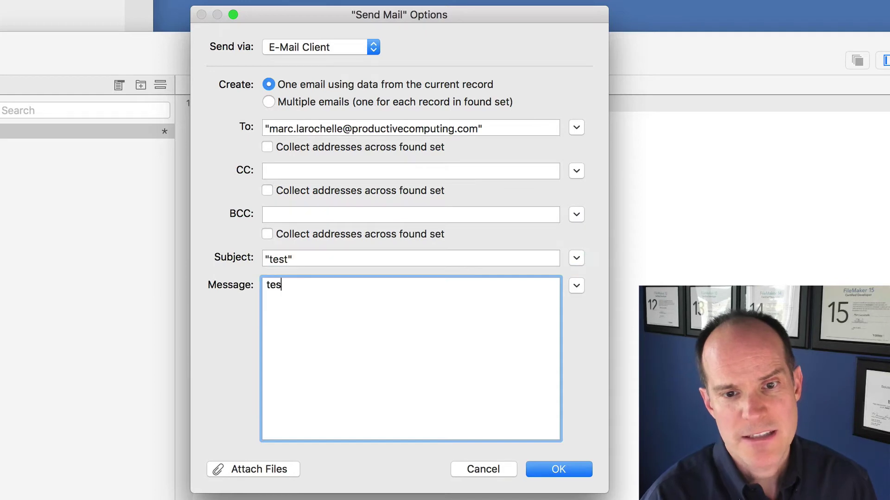
{"action": "type", "text": "t"}
{"action": "left_click", "coordinate": [260, 471]}
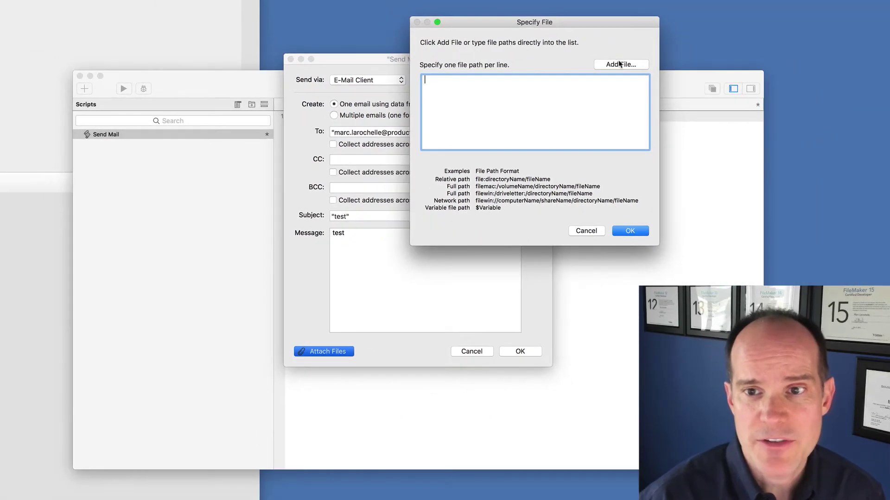
{"action": "left_click", "coordinate": [619, 61]}
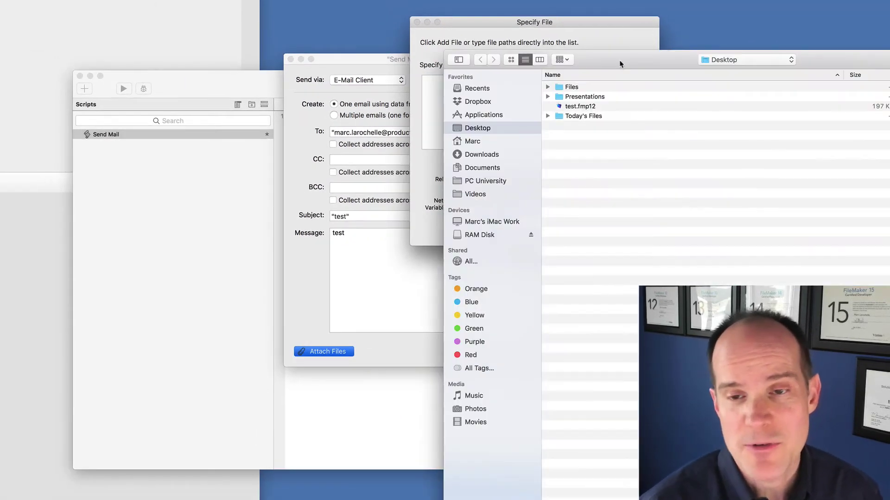
- Attach Attachment 1.jpg, 2.jpg and 3.jpg from the RAM Disk
{"action": "left_click", "coordinate": [471, 235]}
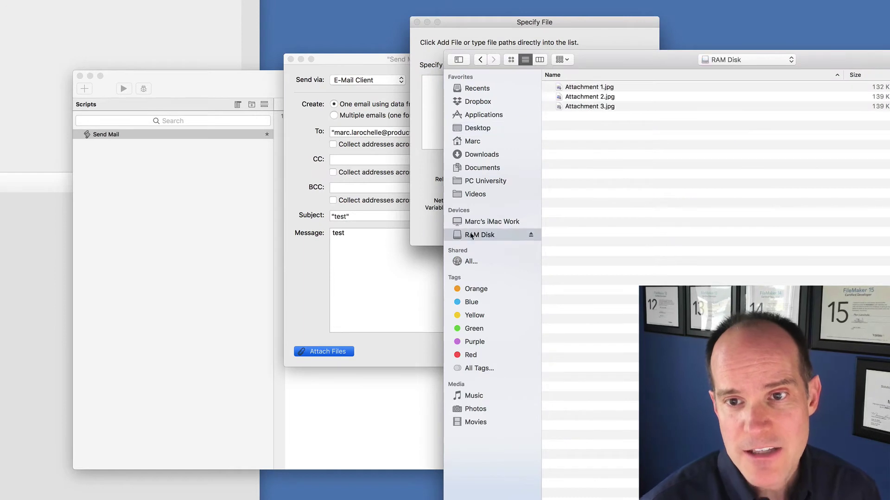
{"action": "left_click", "coordinate": [607, 96]}
{"action": "left_click", "coordinate": [592, 87]}
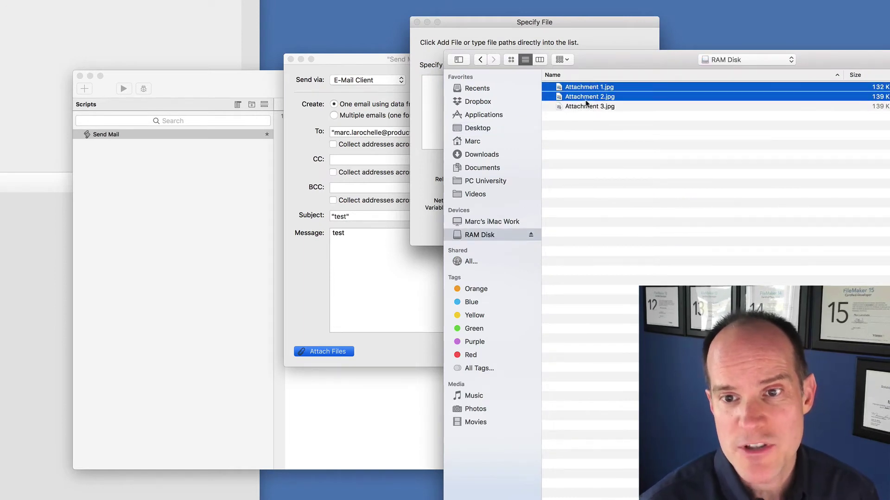
{"action": "left_click", "coordinate": [589, 106], "text": "super"}
{"action": "left_click", "coordinate": [597, 140]}
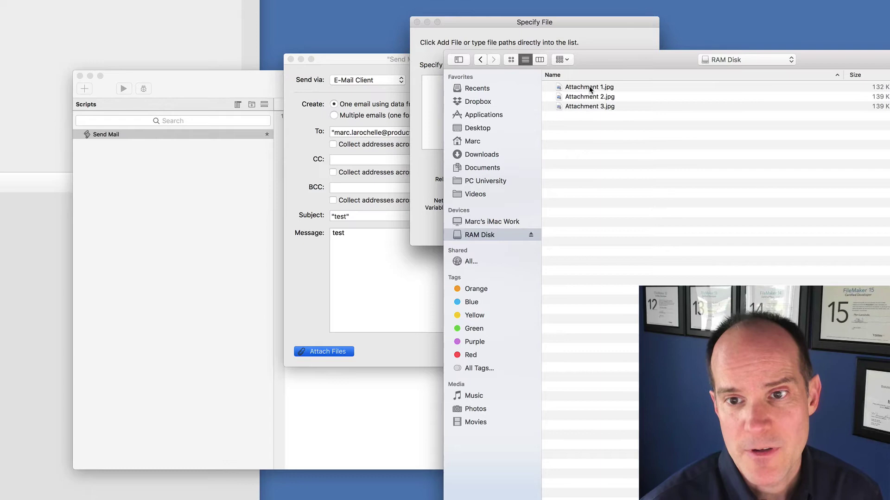
{"action": "left_click_drag", "start_coordinate": [590, 88], "coordinate": [585, 109]}
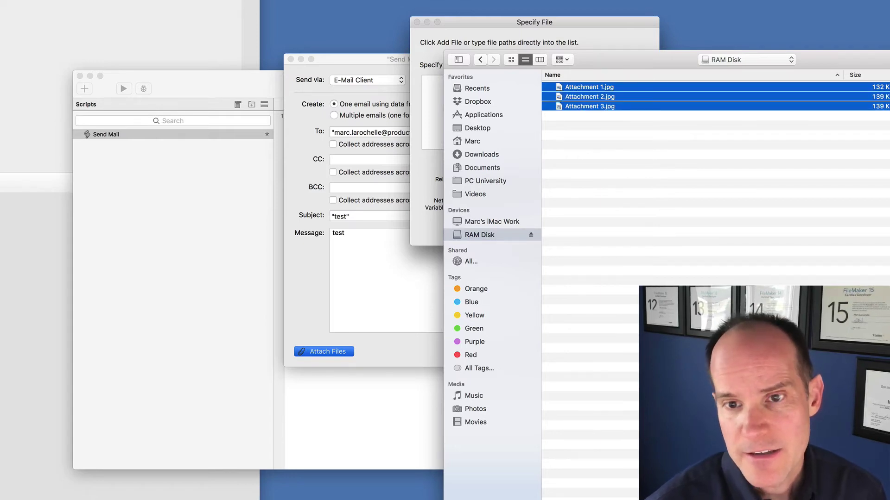
{"action": "key", "text": "Return"}
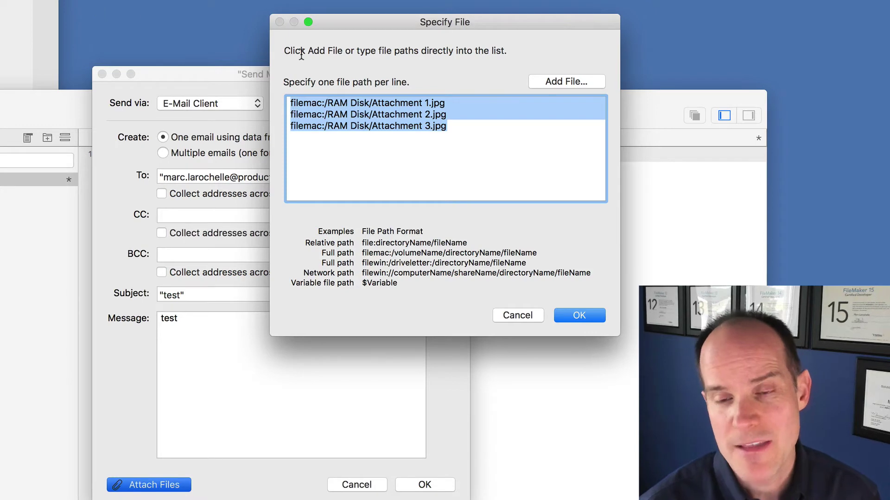
{"action": "left_click", "coordinate": [585, 316]}
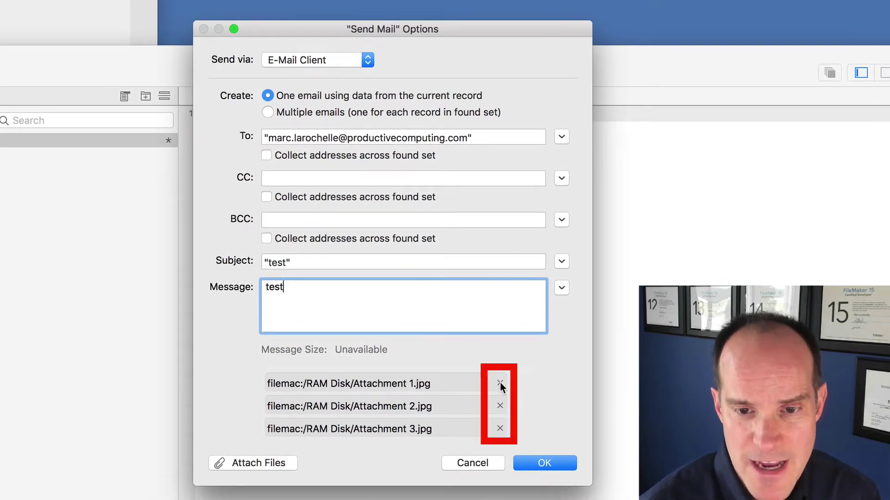
- Confirm the Send Mail settings, then reopen the step's options
{"action": "left_click", "coordinate": [539, 466]}
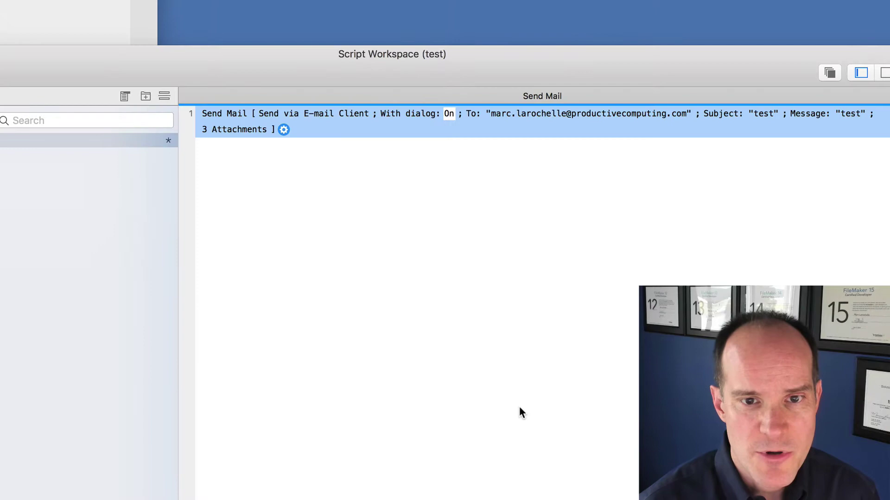
{"action": "left_click", "coordinate": [168, 56]}
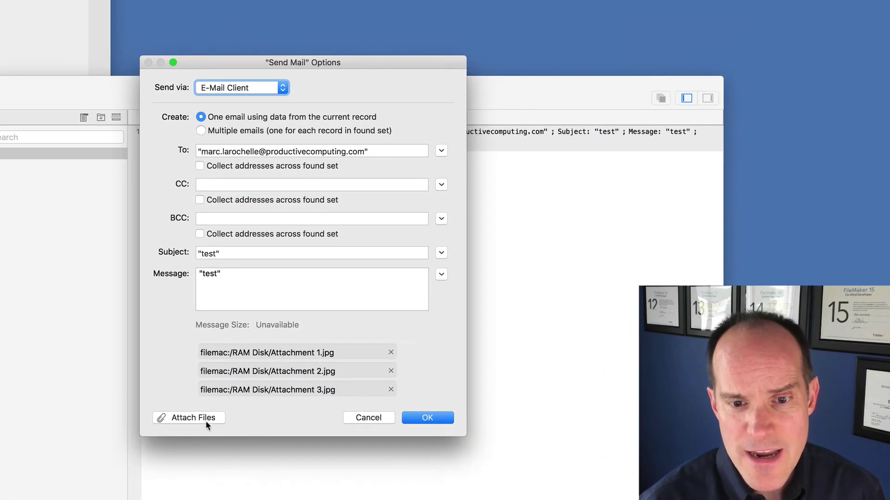
- Replace the three attachment paths with $path in Send Mail
{"action": "left_click", "coordinate": [206, 404]}
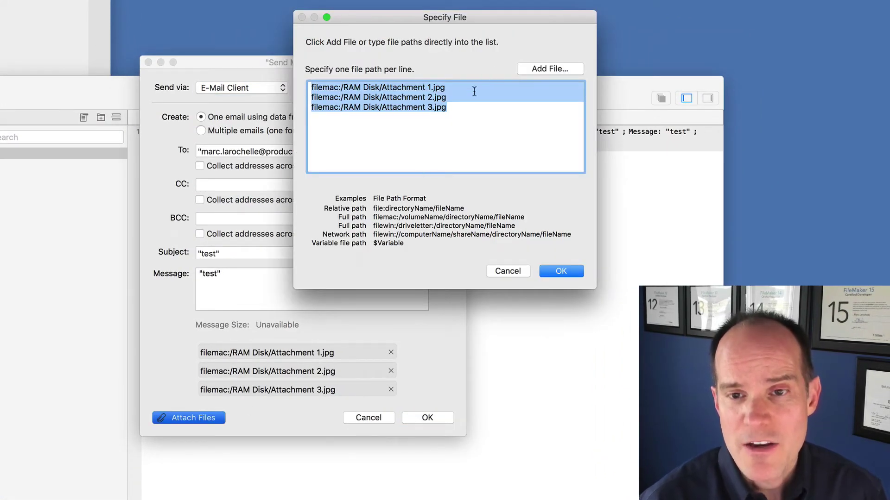
{"action": "type", "text": "$path"}
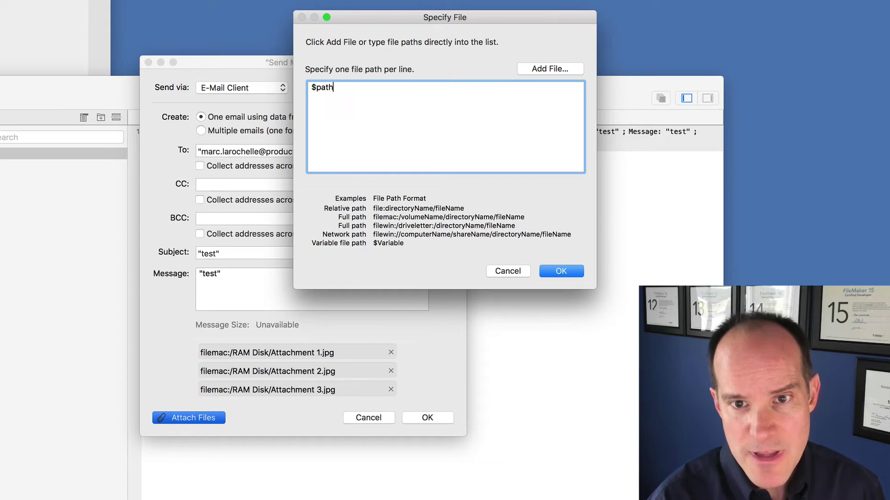
{"action": "left_click", "coordinate": [565, 271]}
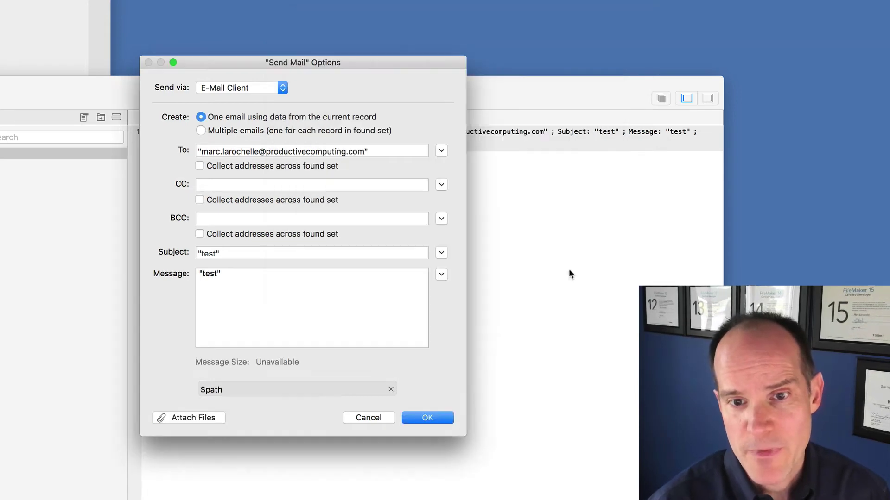
{"action": "left_click", "coordinate": [426, 418]}
- Add a Set Variable step named $path
{"action": "left_click", "coordinate": [373, 318]}
{"action": "type", "text": "se"}
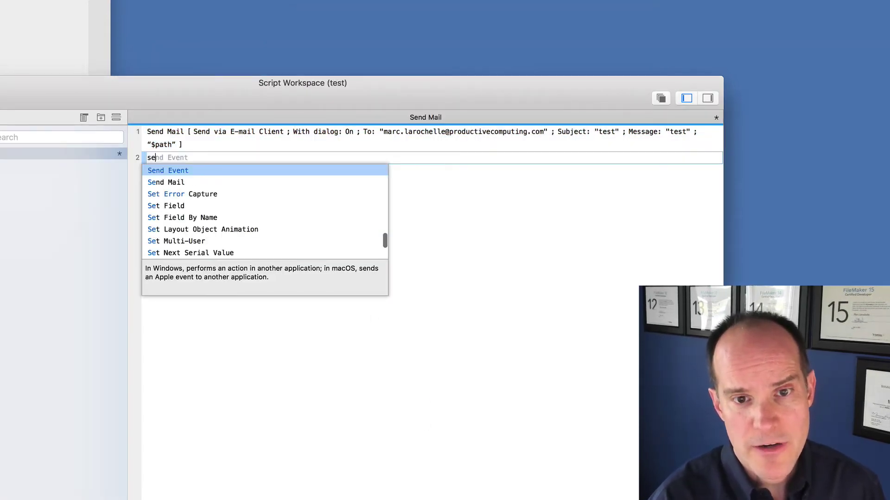
{"action": "type", "text": "tvar"}
{"action": "key", "text": "Return"}
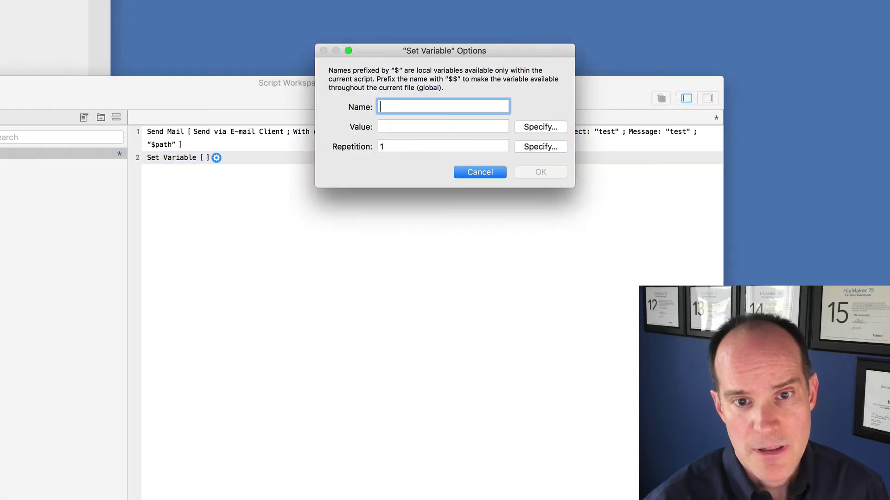
{"action": "type", "text": "$path"}
{"action": "key", "text": "Tab"}
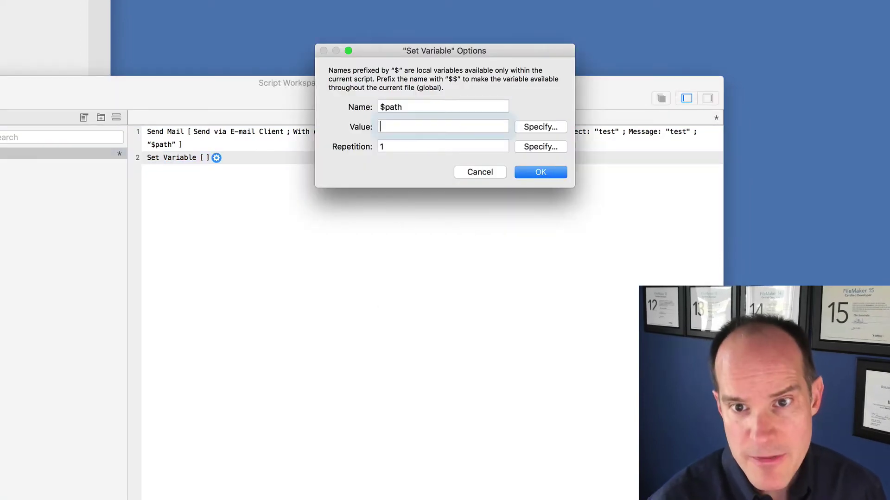
- Paste the three paths into the $path calculation, joining the first with & "¶" &
{"action": "left_click", "coordinate": [534, 123]}
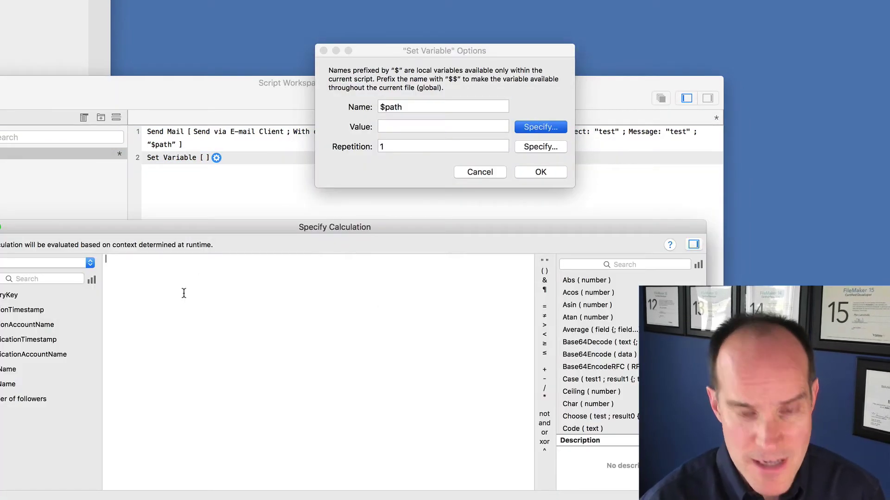
{"action": "key", "text": "super+v"}
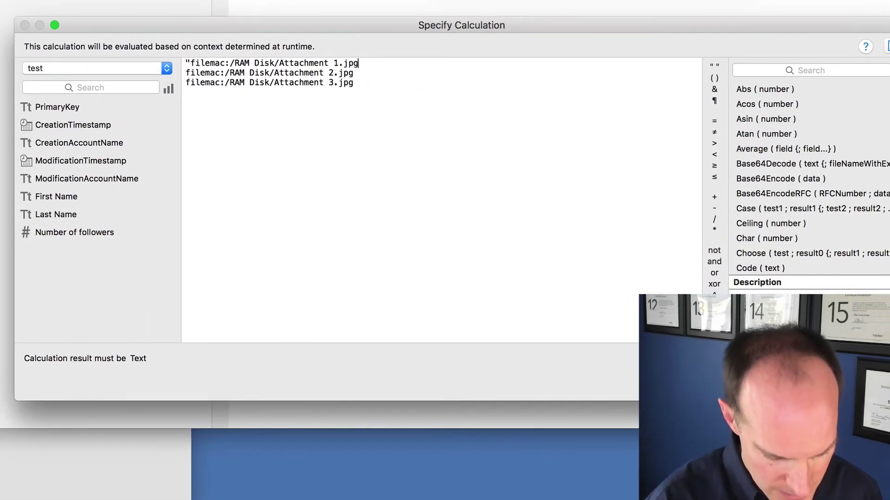
{"action": "type", "text": "&"}
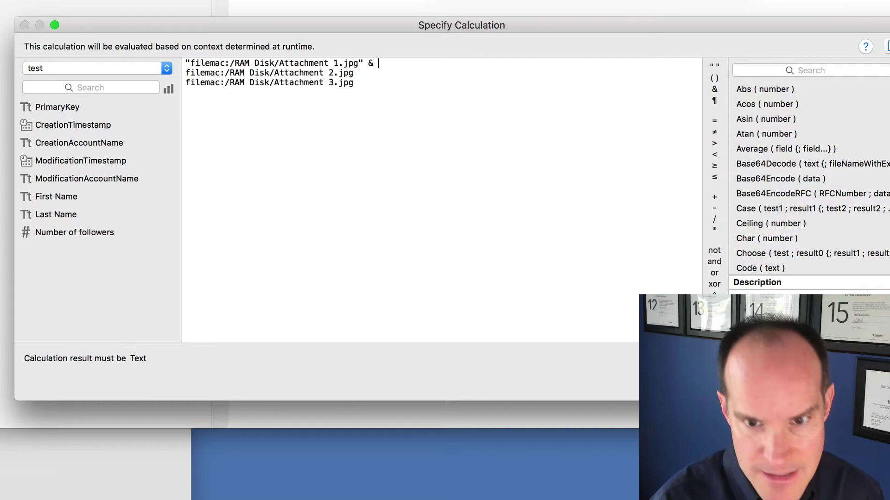
{"action": "left_click", "coordinate": [714, 100]}
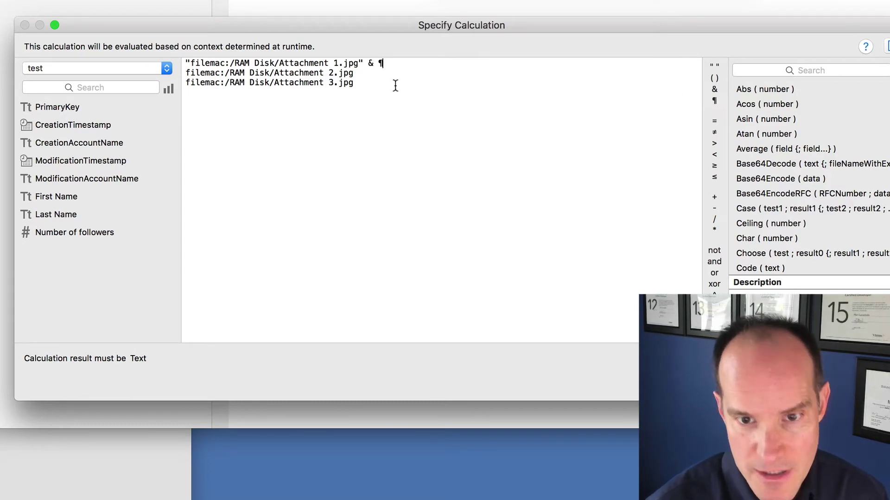
{"action": "type", "text": "&"}
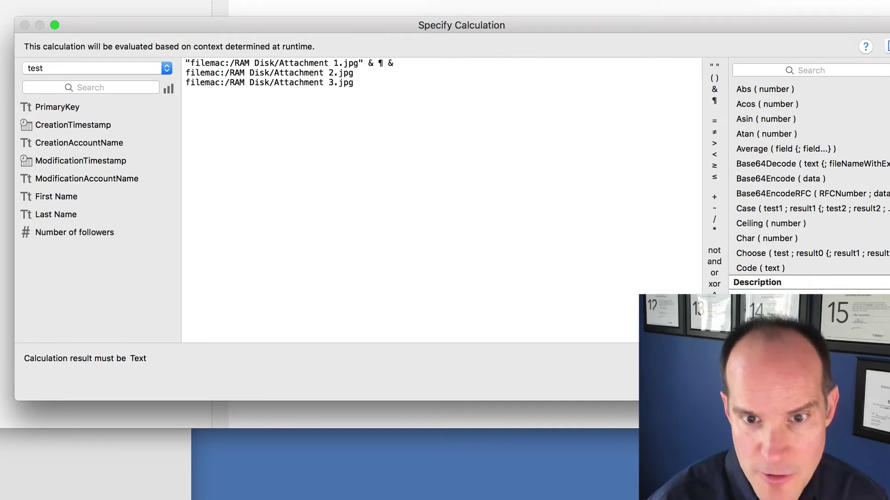
{"action": "type", "text": " \""}
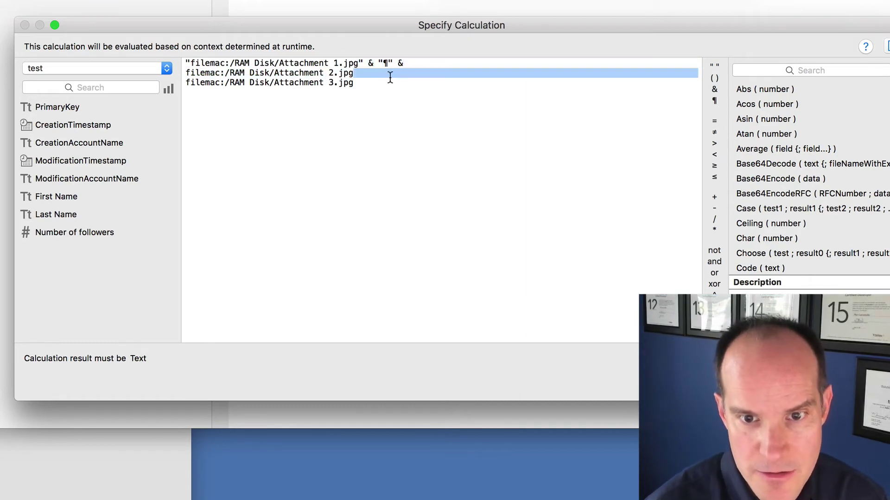
- Copy the & "¶" & separator after the second path
{"action": "left_click_drag", "start_coordinate": [417, 60], "coordinate": [365, 62]}
{"action": "key", "text": "super+c"}
{"action": "left_click", "coordinate": [371, 73]}
{"action": "key", "text": "super+v"}
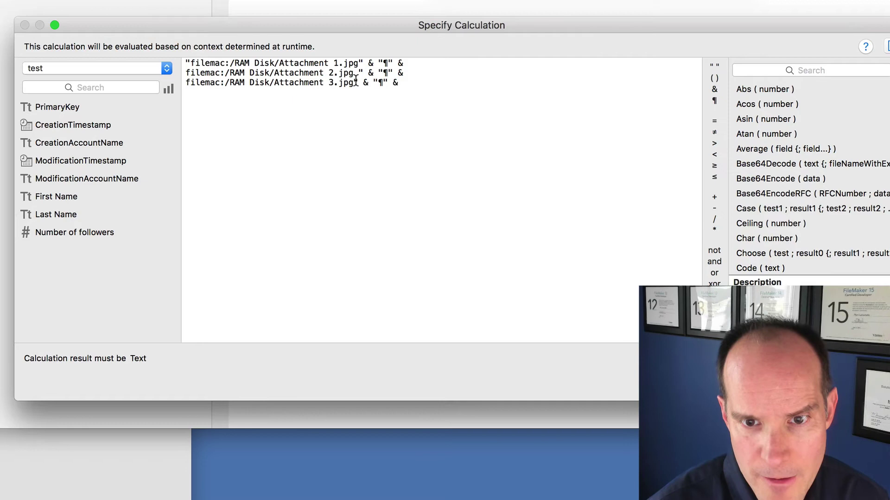
{"action": "key", "text": "BackSpace"}
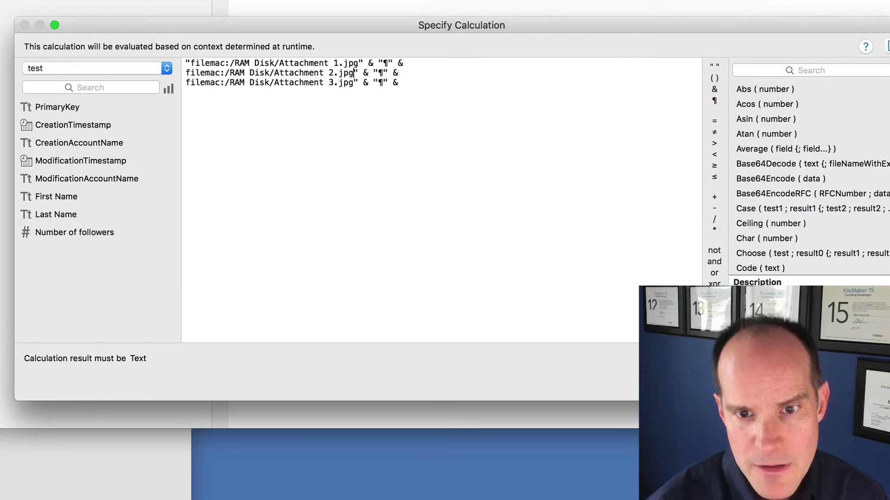
- Remove the extra separator after the third path and open-quote the third and second paths
{"action": "key", "text": "Down"}
{"action": "key", "text": "shift+super+Right"}
{"action": "key", "text": "BackSpace"}
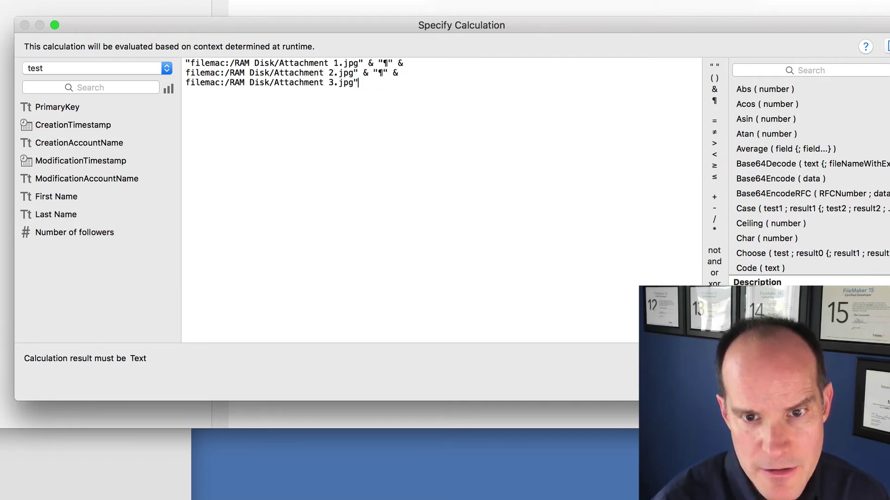
{"action": "key", "text": "super+Left"}
{"action": "type", "text": "\""}
{"action": "key", "text": "Up"}
{"action": "key", "text": "super+Left"}
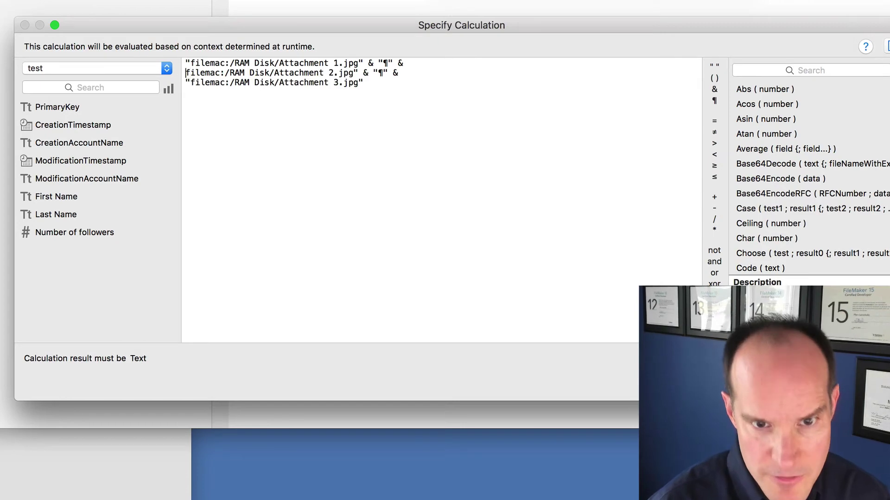
{"action": "type", "text": "\""}
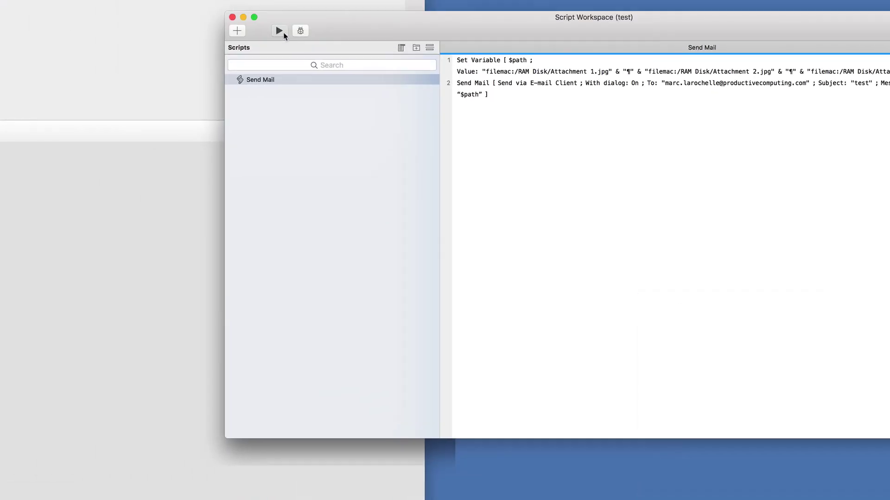
- Run the Send Mail script to open an Outlook draft with three JPEG attachments
{"action": "left_click", "coordinate": [283, 33]}
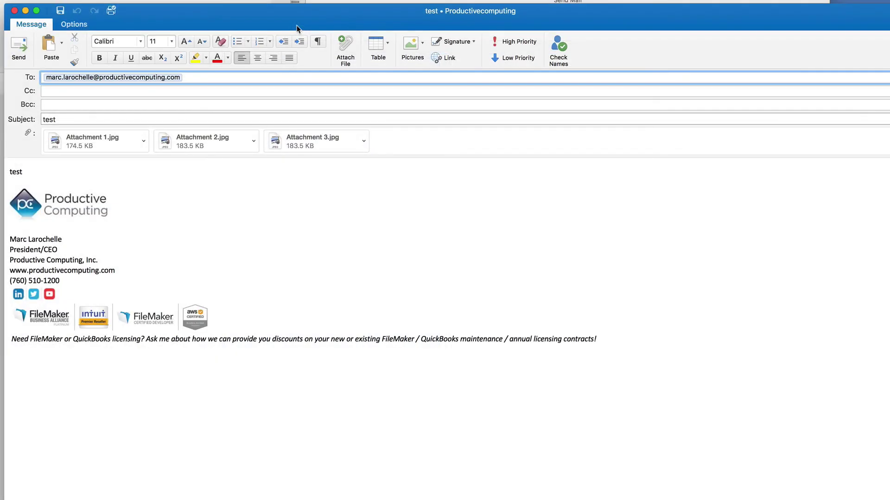